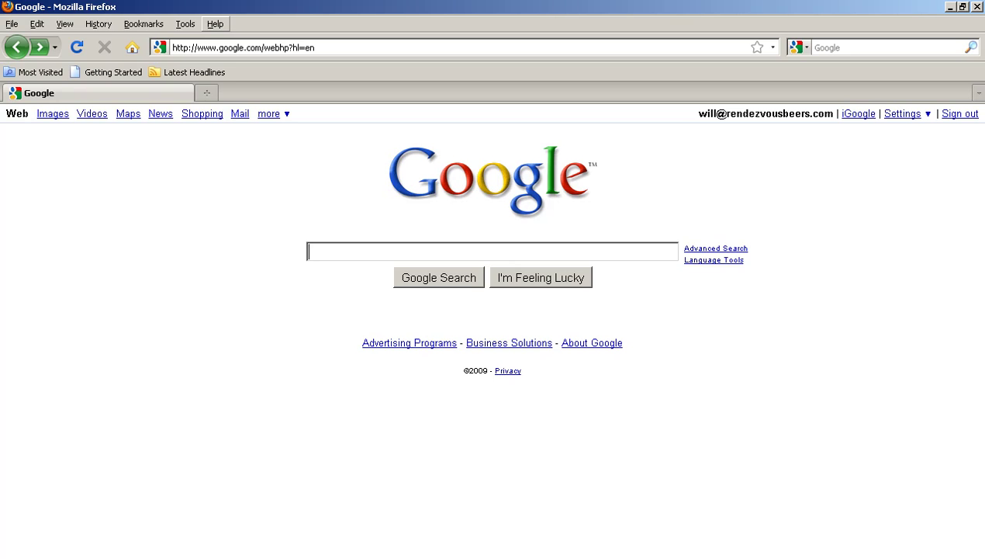
- Open Google Calendar through the Google account settings and the full list of Google products
click(927, 114)
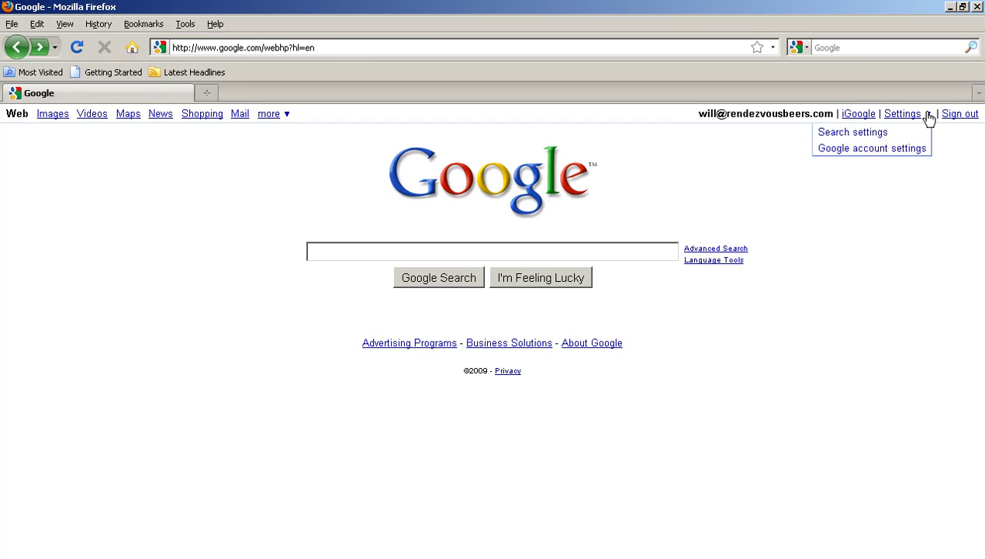
click(886, 148)
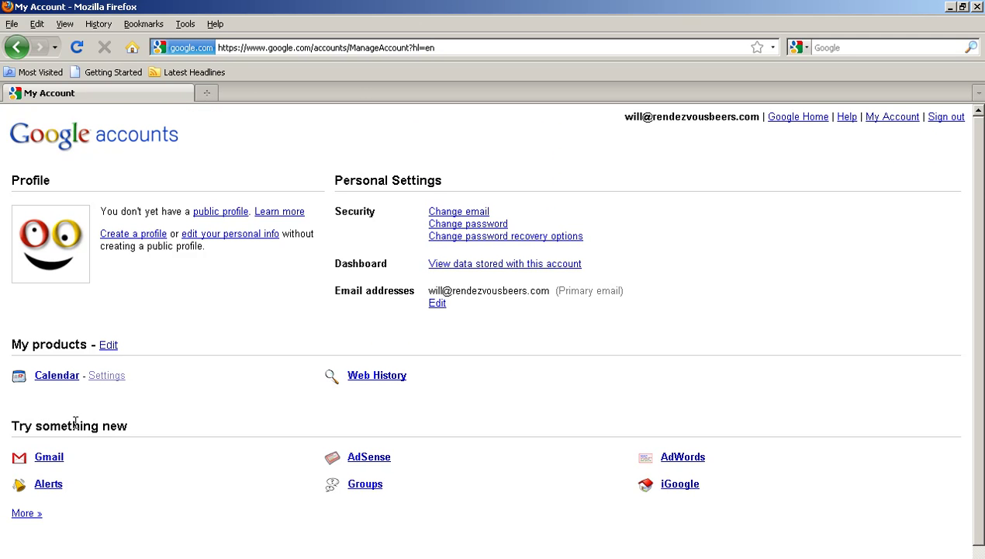
click(27, 514)
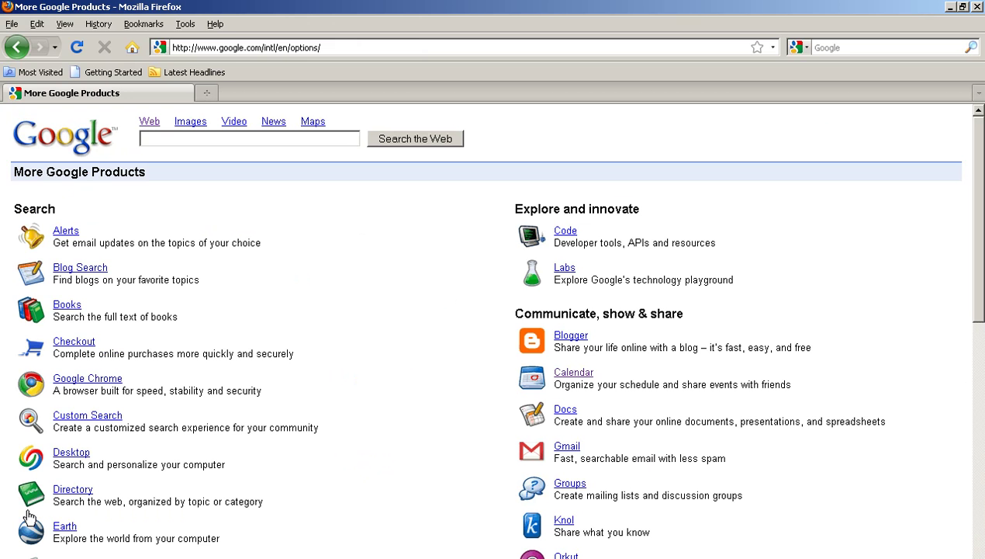
click(589, 374)
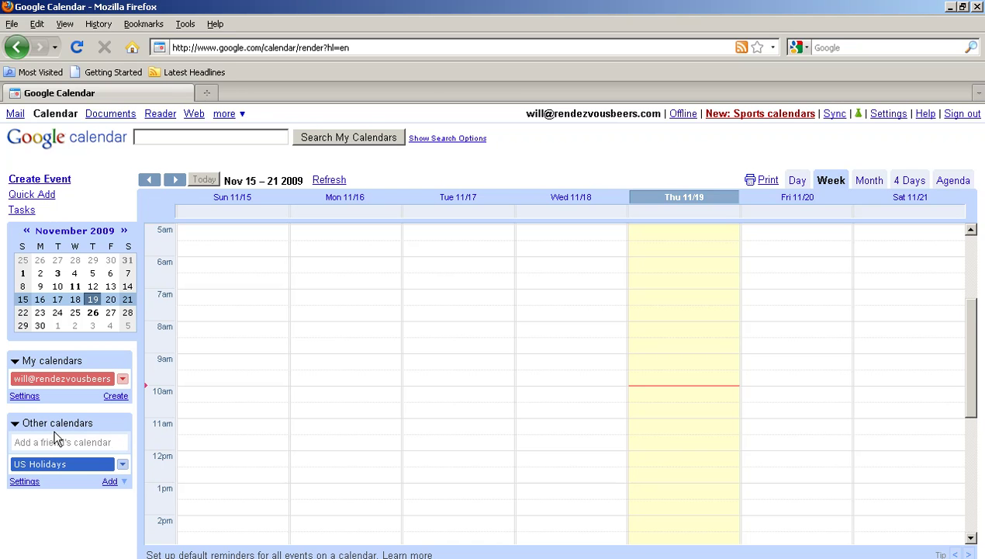
- Review the sharing settings of the account's own calendar, including whether it is public
click(24, 397)
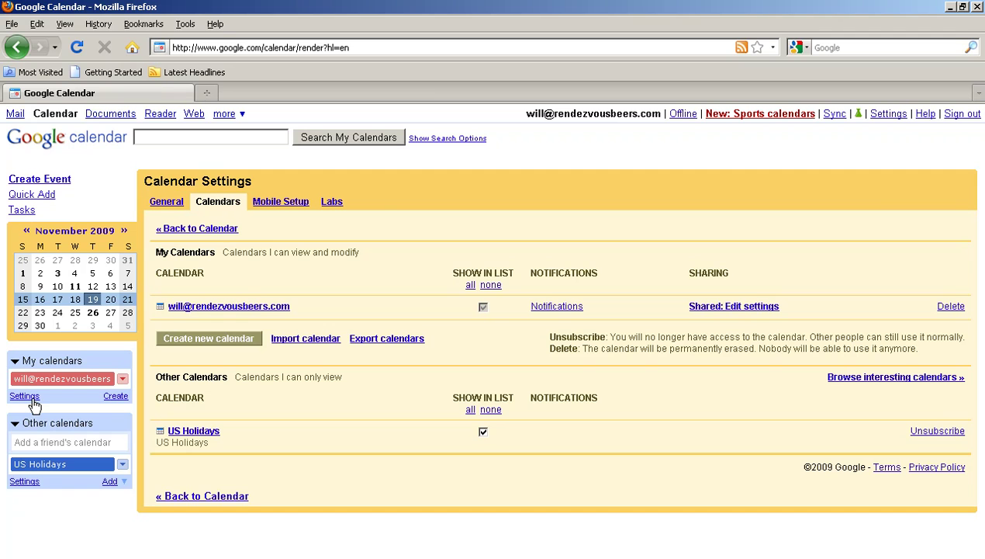
click(739, 307)
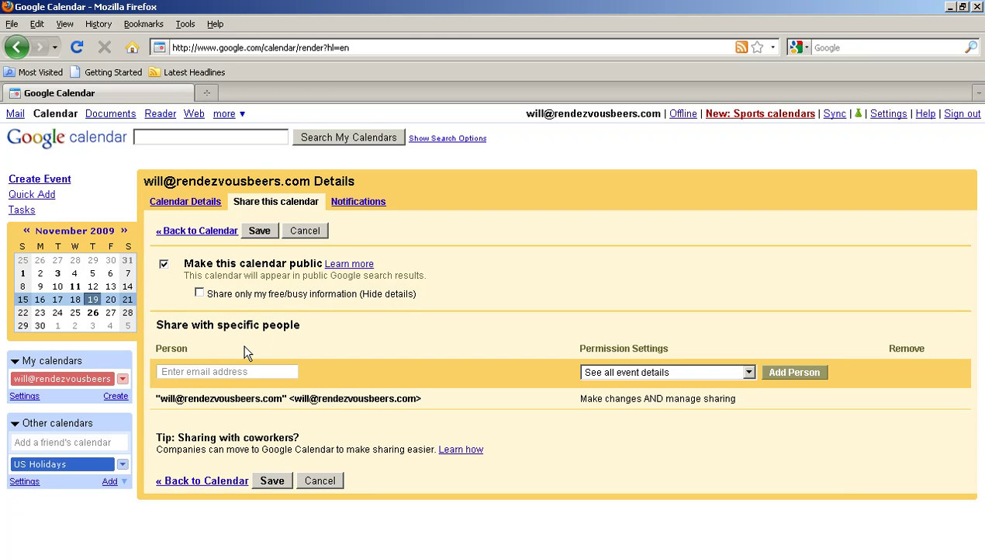
click(223, 231)
- In the own calendar's details, change the calendar name to "Rendezvous Beers in Saint Augustine Florida"
click(30, 398)
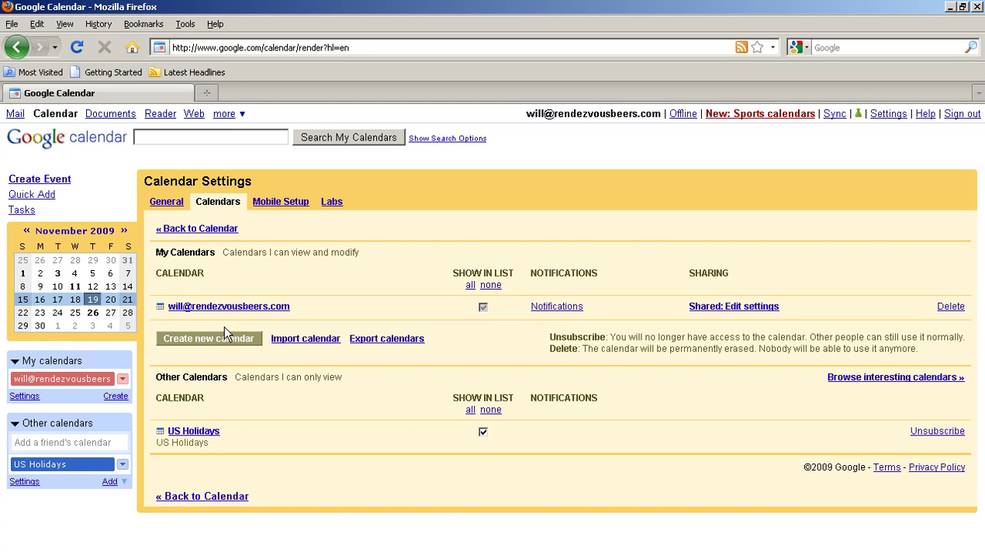
click(182, 307)
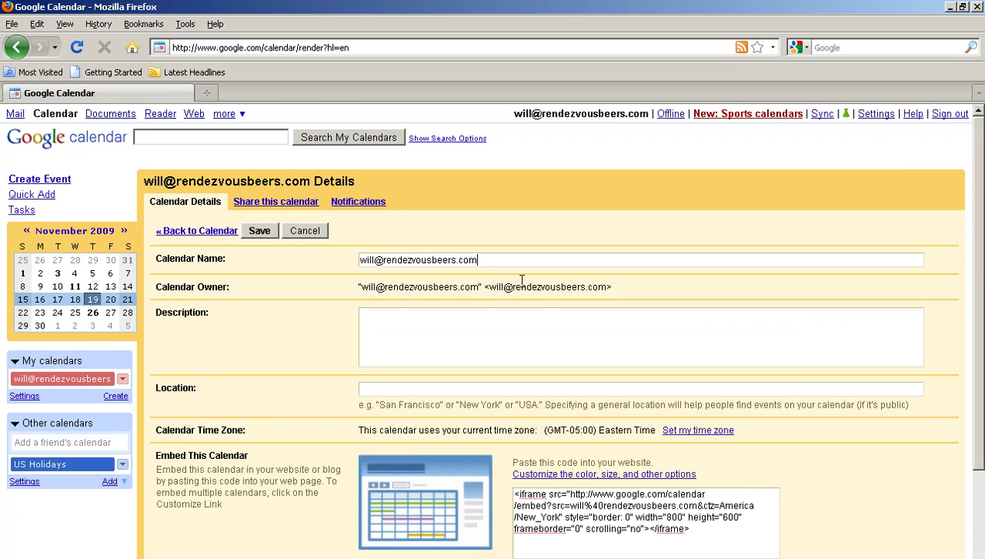
scroll(741, 360, down, 2)
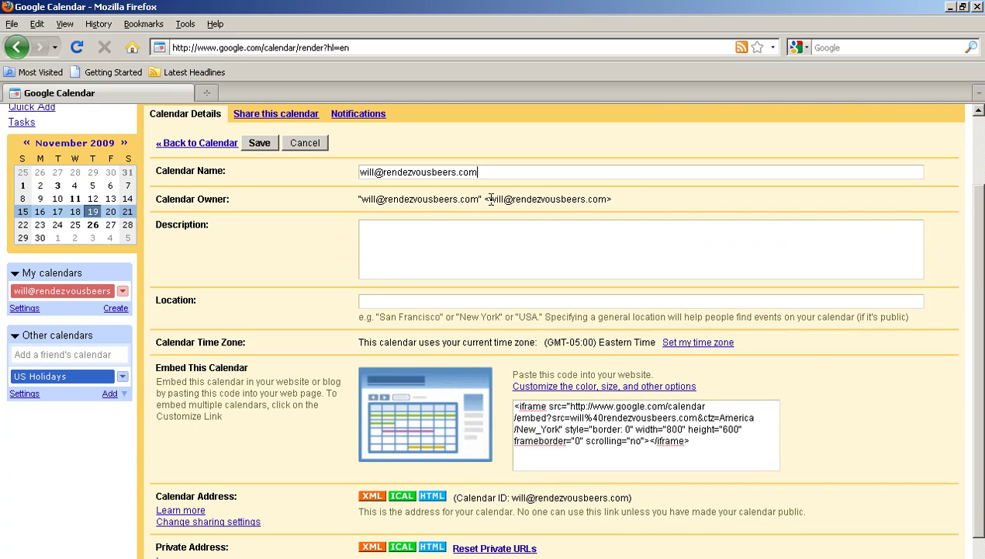
drag(479, 172, 347, 178)
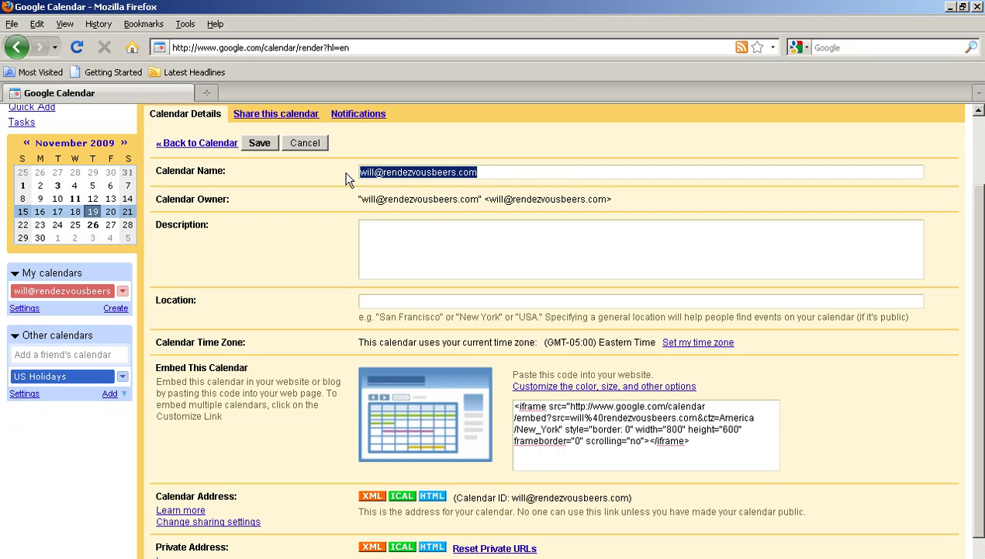
text(Rendez)
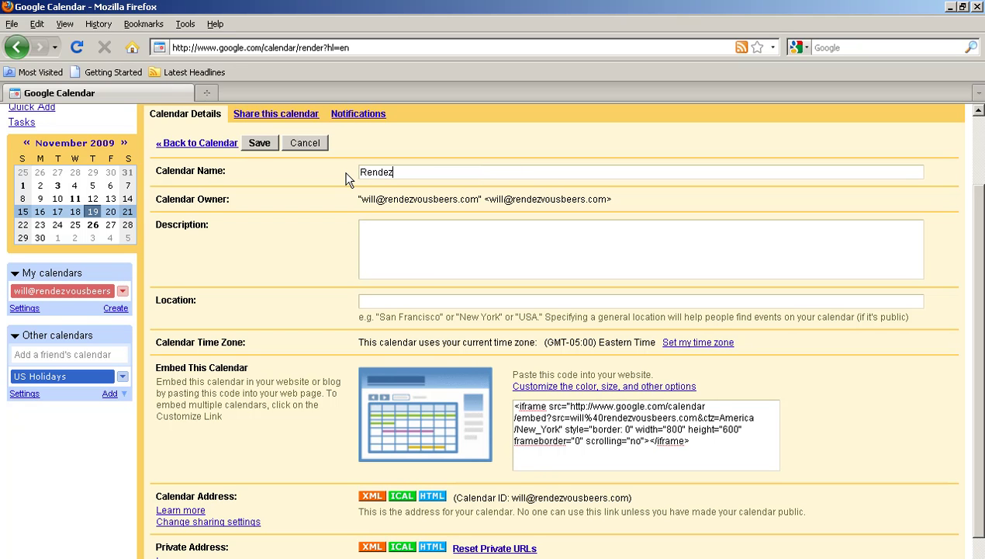
text(vous Beers in Saint AUgustin)
key(BackSpace)
key(BackSpace)
key(BackSpace)
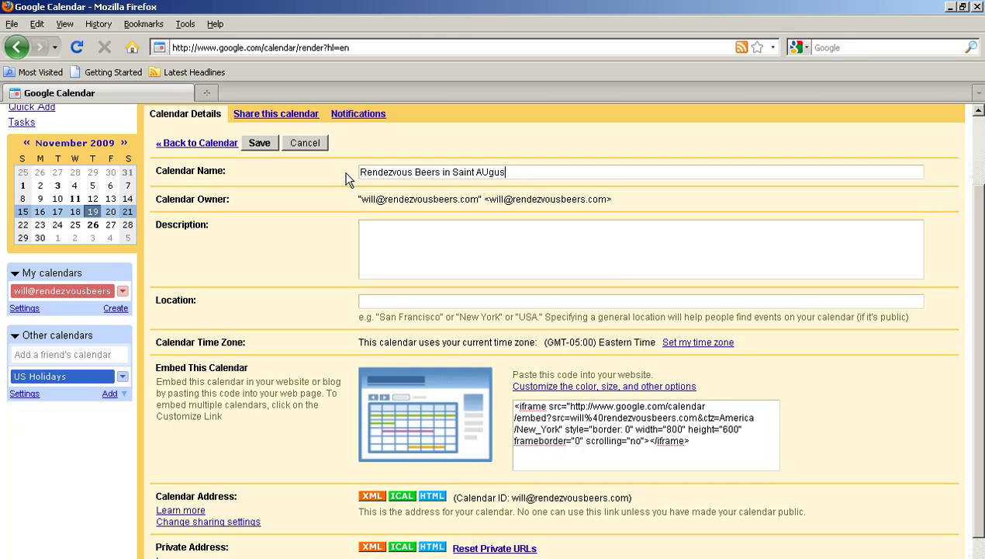
key(BackSpace)
key(BackSpace)
key(BackSpace)
key(BackSpace)
text(ugustine Florida)
- Copy the complete iframe embed code from the calendar's details
click(719, 437)
scroll(813, 374, down, 1)
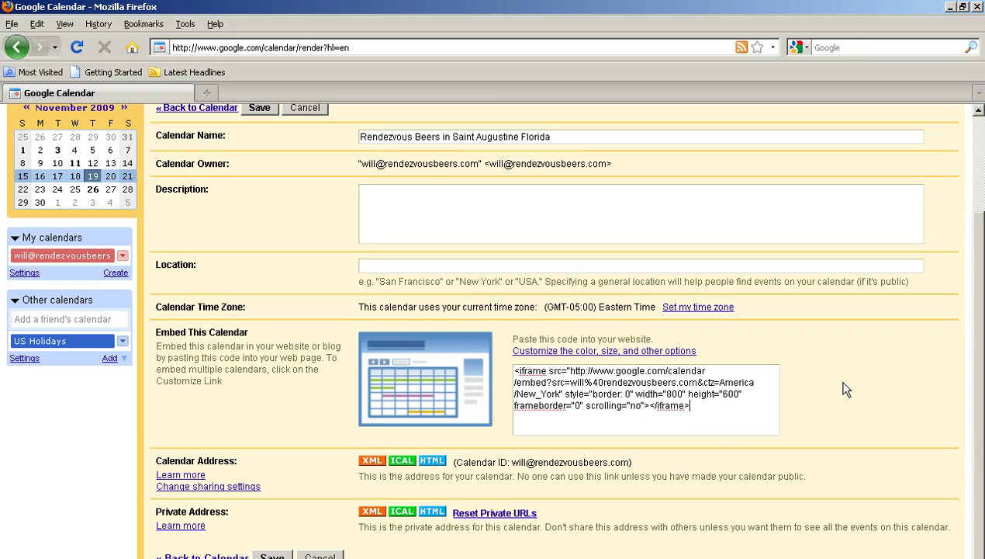
key(ctrl+a)
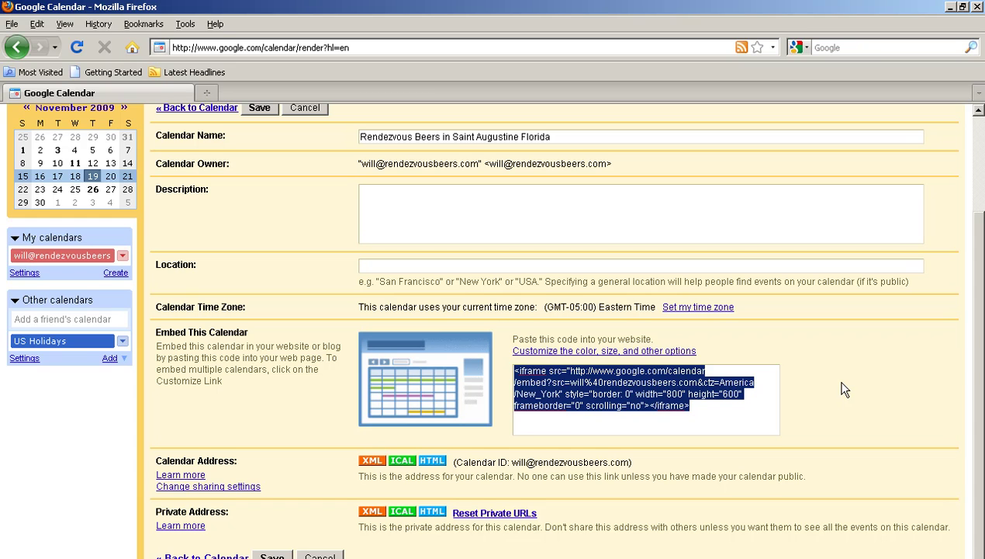
click(715, 413)
drag(715, 413, 495, 369)
right_click(624, 383)
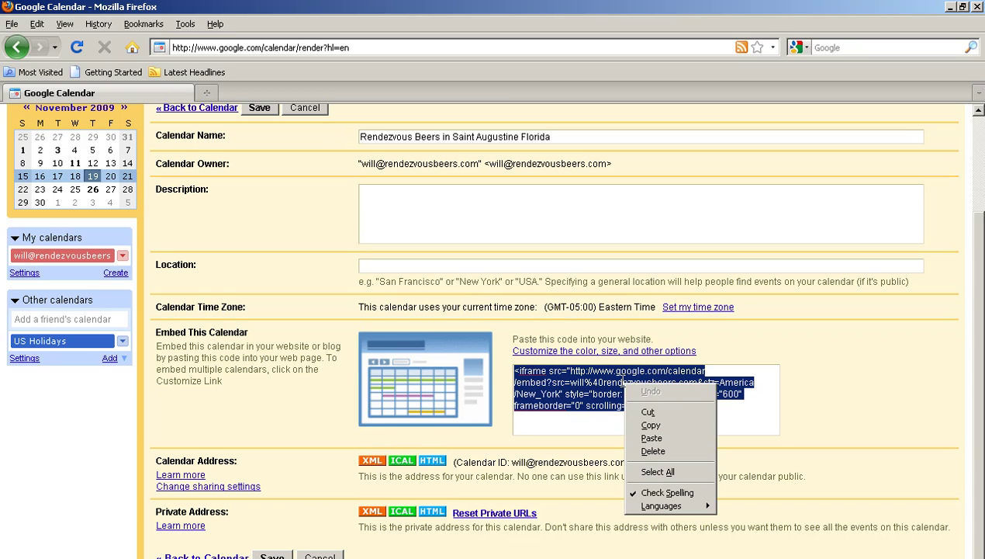
click(652, 427)
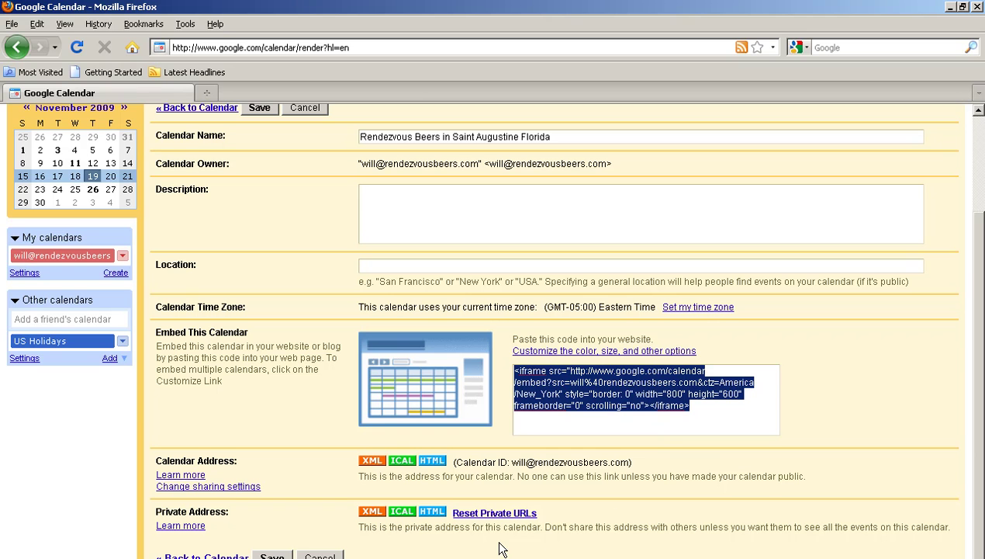
- Switch to the WordPress dashboard and start a new page in a separate tab, titled "Calendar"
click(950, 6)
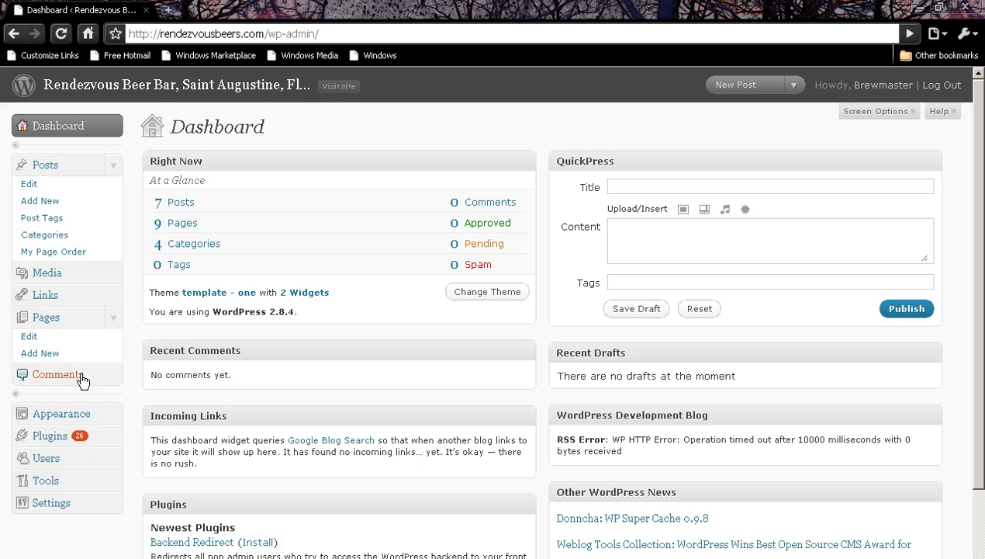
right_click(74, 358)
click(99, 366)
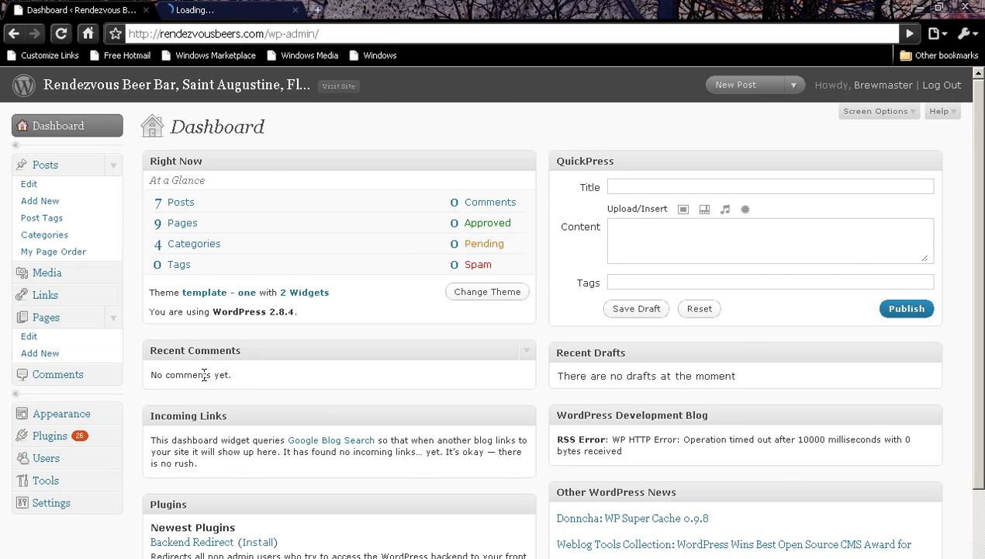
click(217, 7)
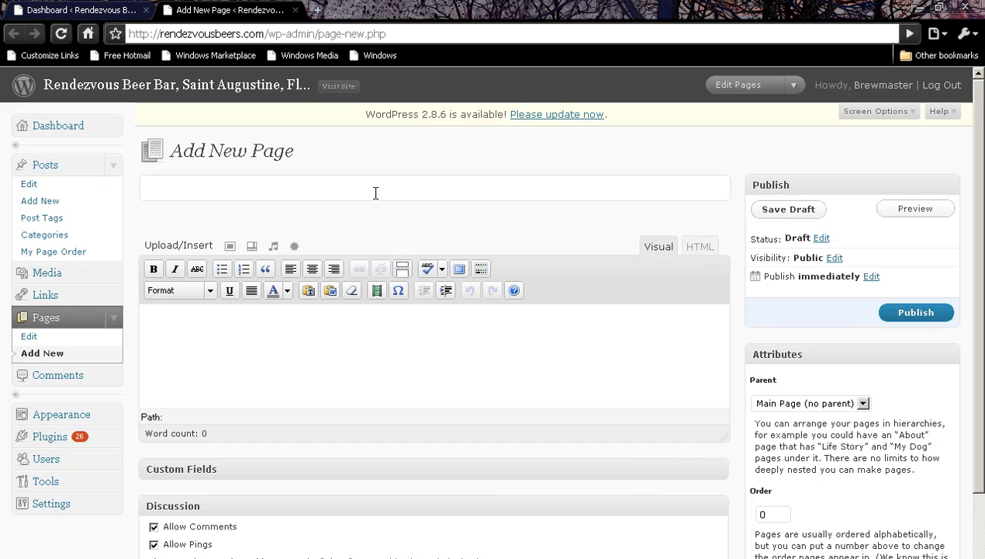
text(Calendar)
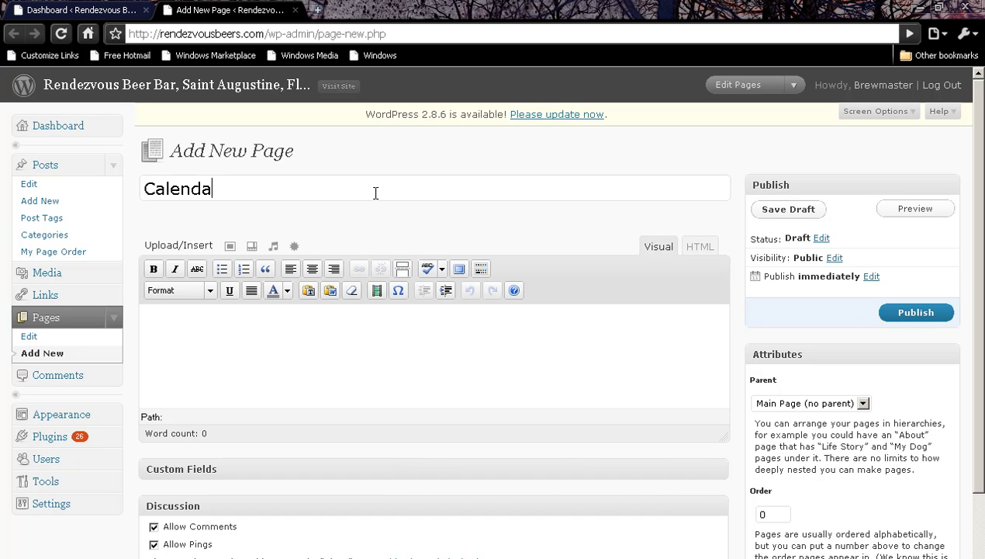
- Paste the copied Google Calendar embed code into the new page's content as HTML
click(701, 246)
click(609, 308)
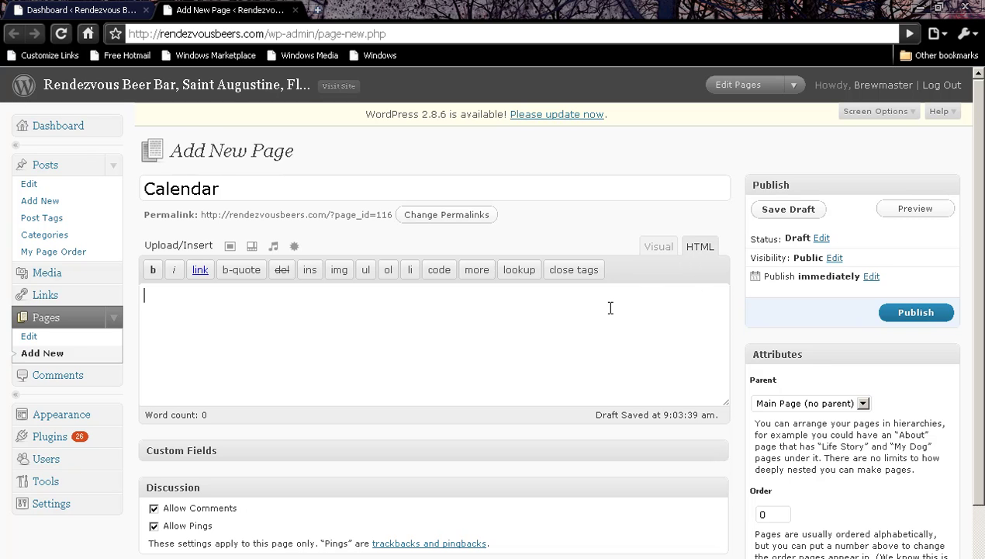
key(ctrl+v)
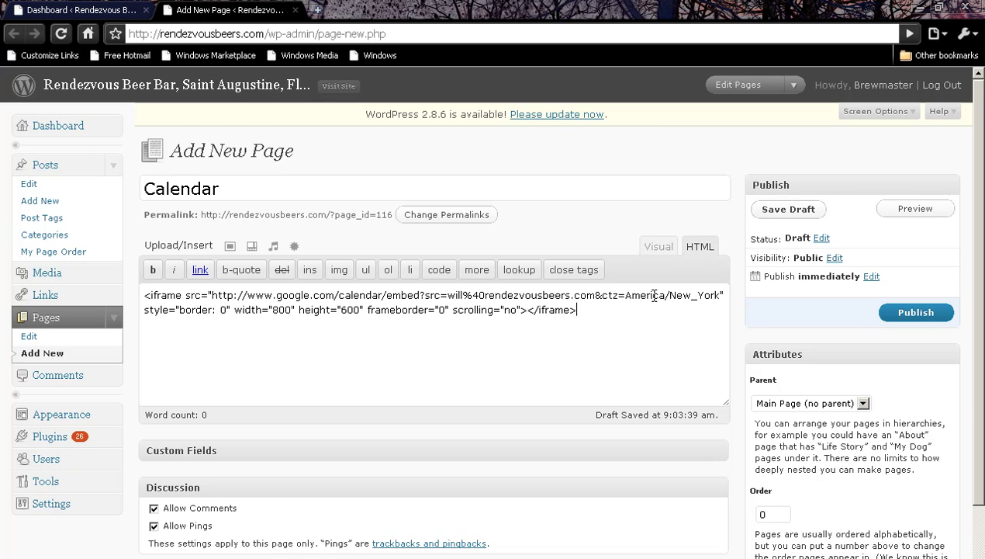
- Set the embedded calendar's iframe width to 600 and publish the page
drag(272, 310, 278, 310)
text(6)
key(ctrl+z)
text(6)
click(902, 315)
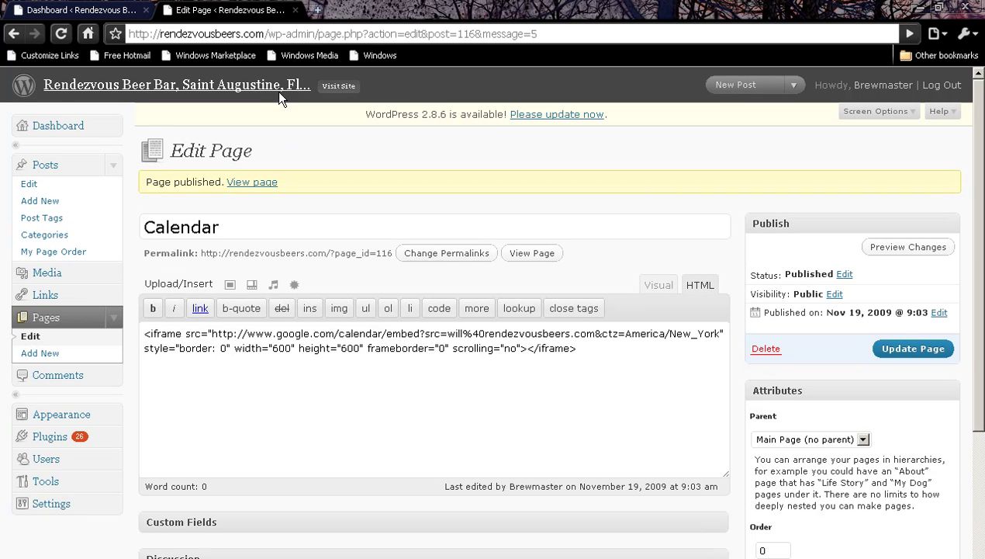
- Open the live website in a new tab and check how the calendar fits on the Calendar page
right_click(280, 91)
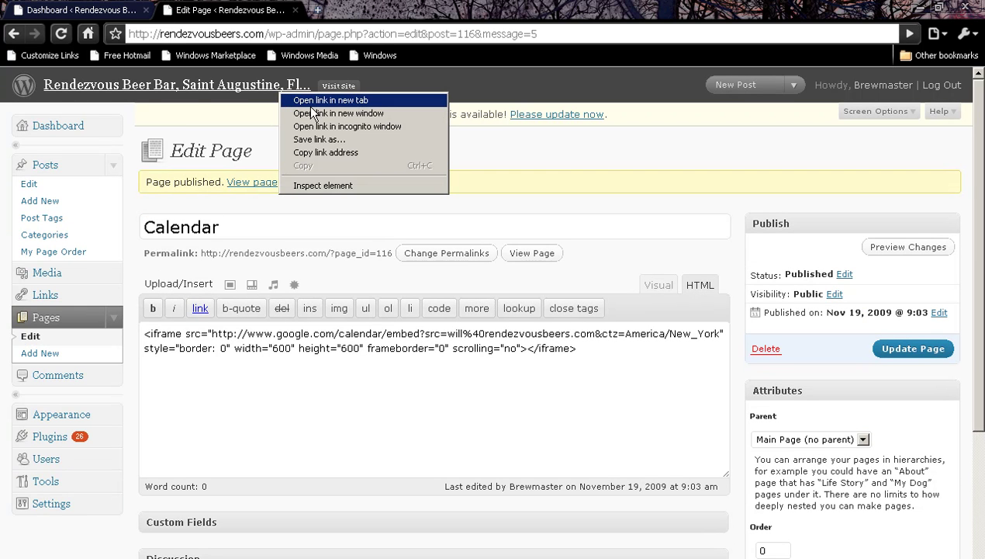
click(310, 101)
click(379, 8)
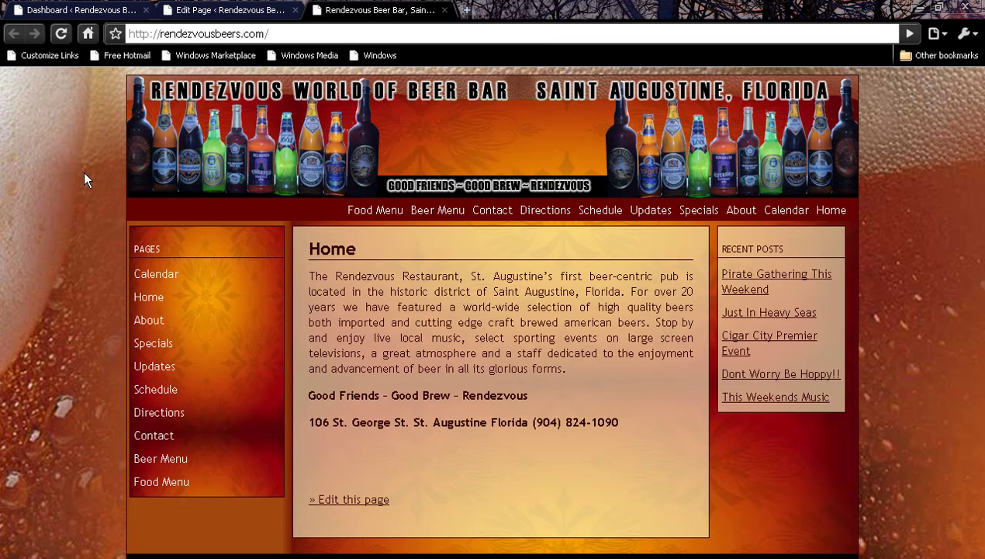
click(144, 281)
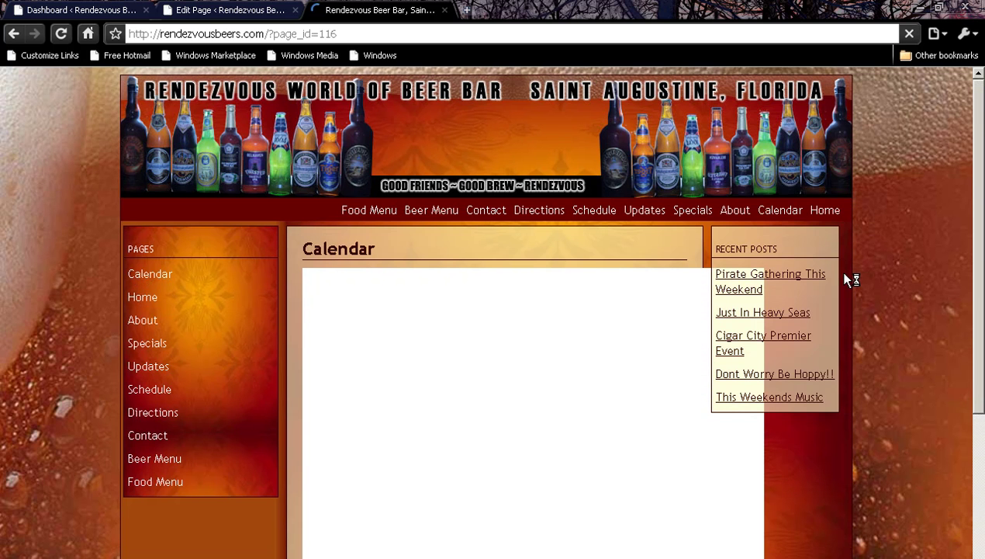
scroll(892, 287, down, 1)
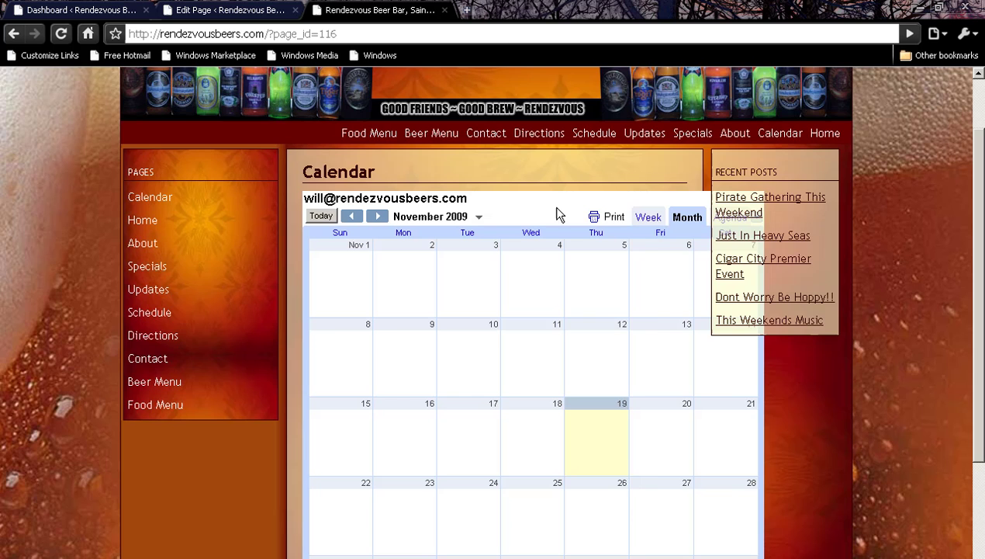
- Set the iframe width to 500 in the Calendar page's HTML and update the page
click(235, 12)
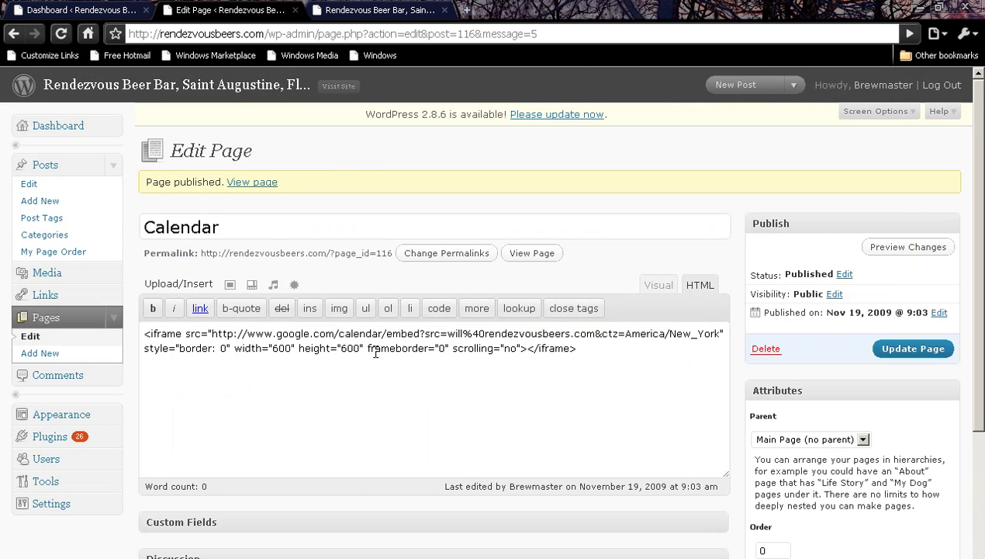
drag(270, 348, 277, 347)
text(5)
click(892, 351)
- Reload the live Calendar page and check the fit of the embedded calendar within the content column
click(376, 7)
key(F5)
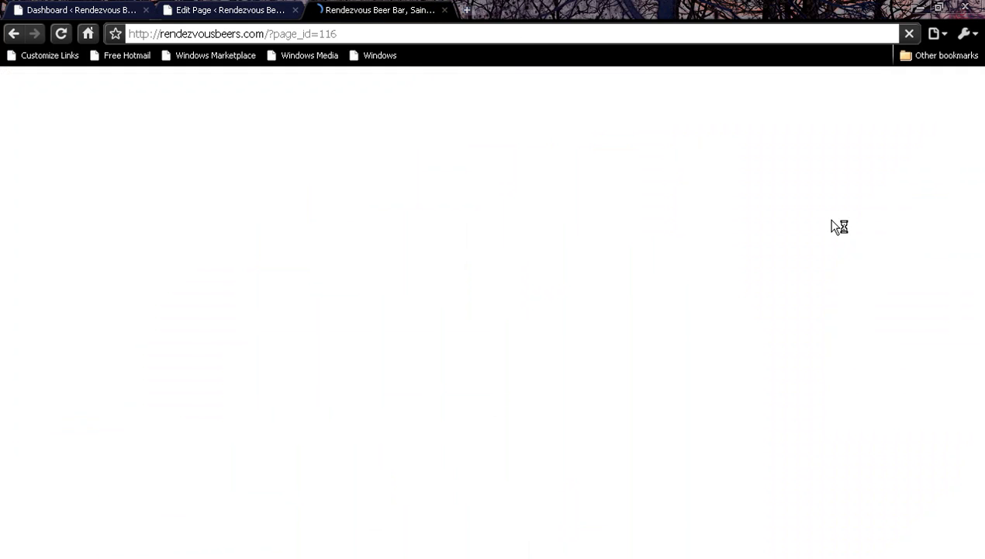
scroll(896, 227, down, 3)
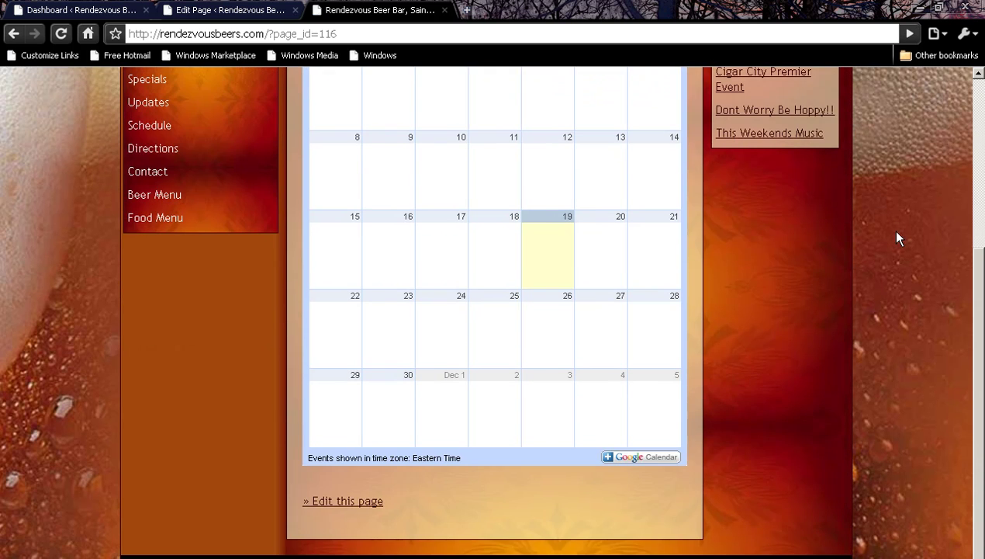
scroll(897, 233, up, 4)
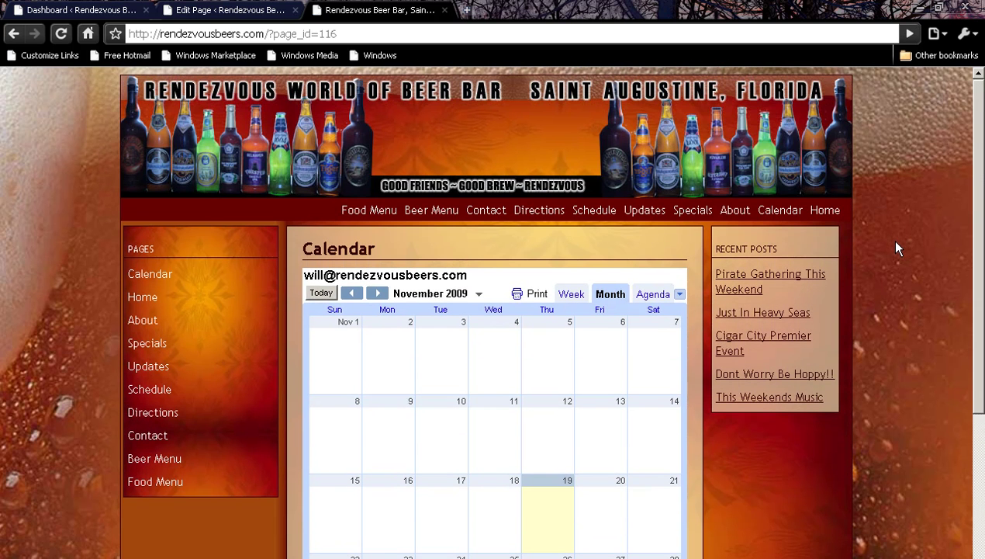
scroll(896, 249, down, 2)
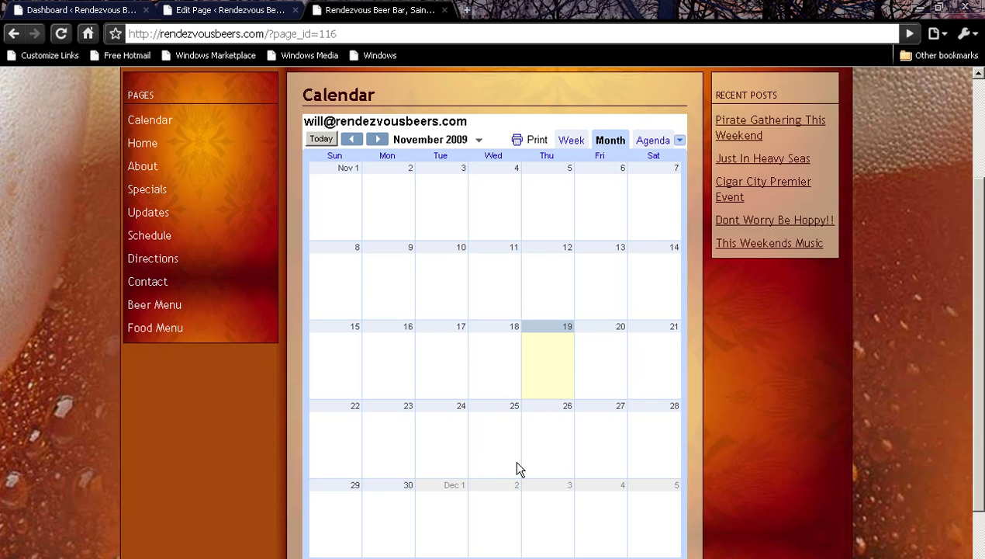
scroll(518, 464, up, 1)
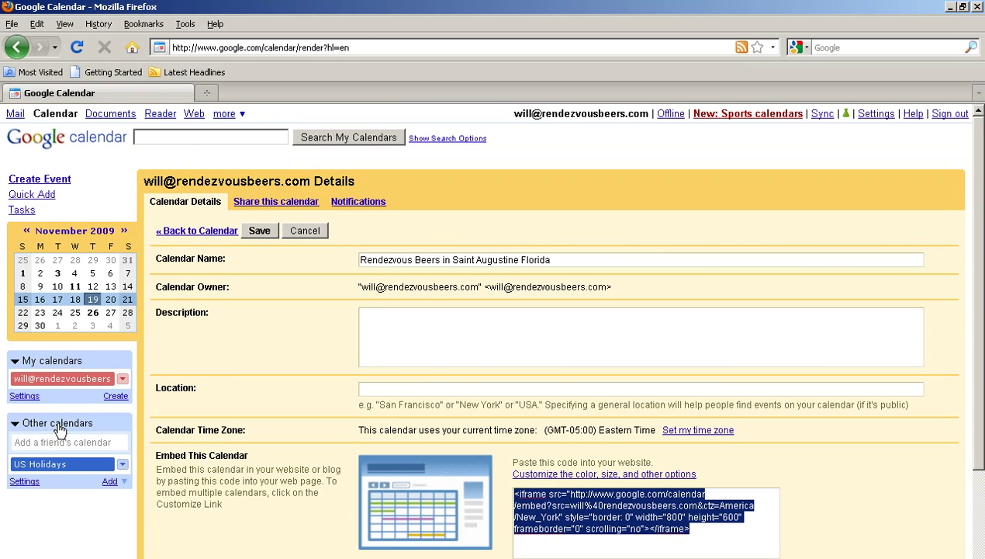
- Save the calendar details with the name Rendezvous Beers in Saint Augustine Florida and return to the main calendar view
click(77, 142)
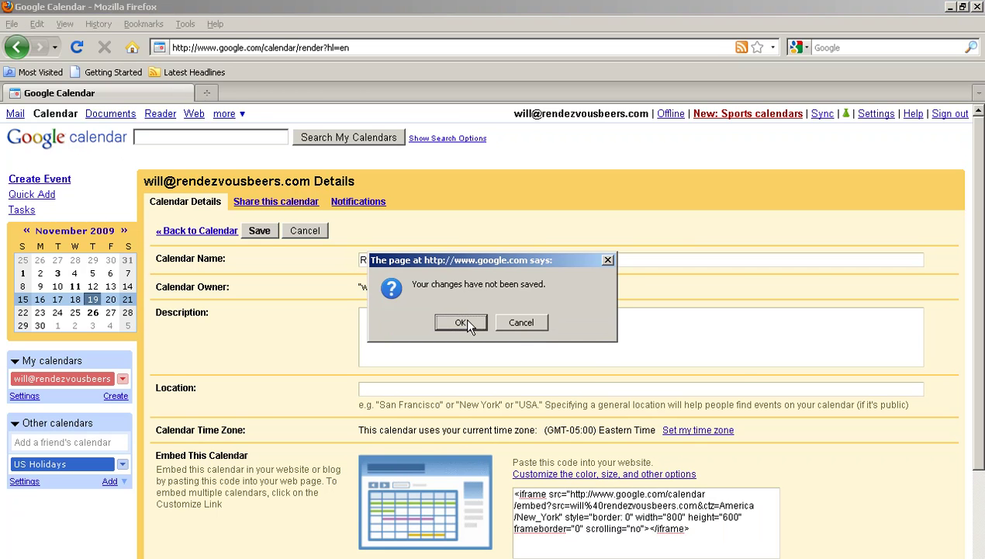
click(514, 322)
scroll(326, 319, down, 3)
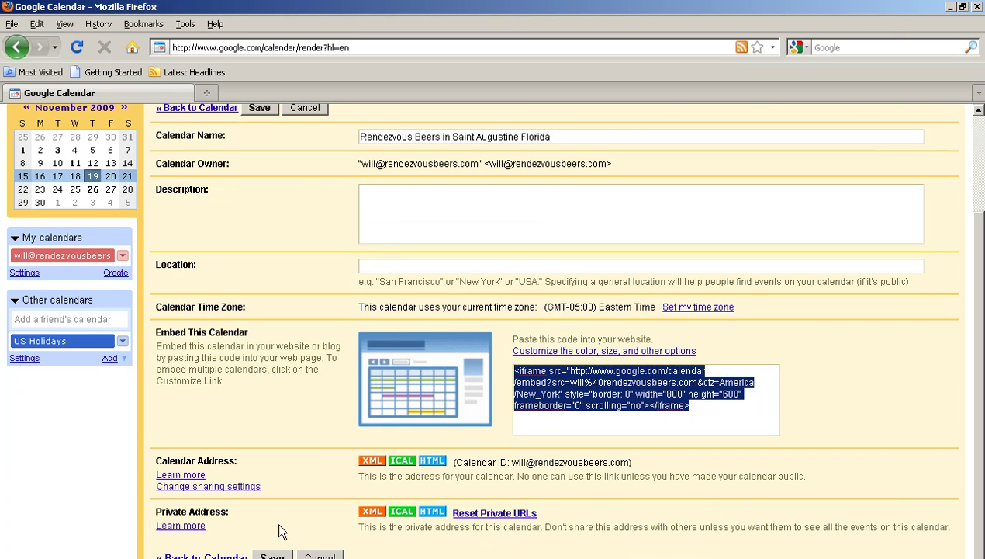
click(265, 554)
click(56, 140)
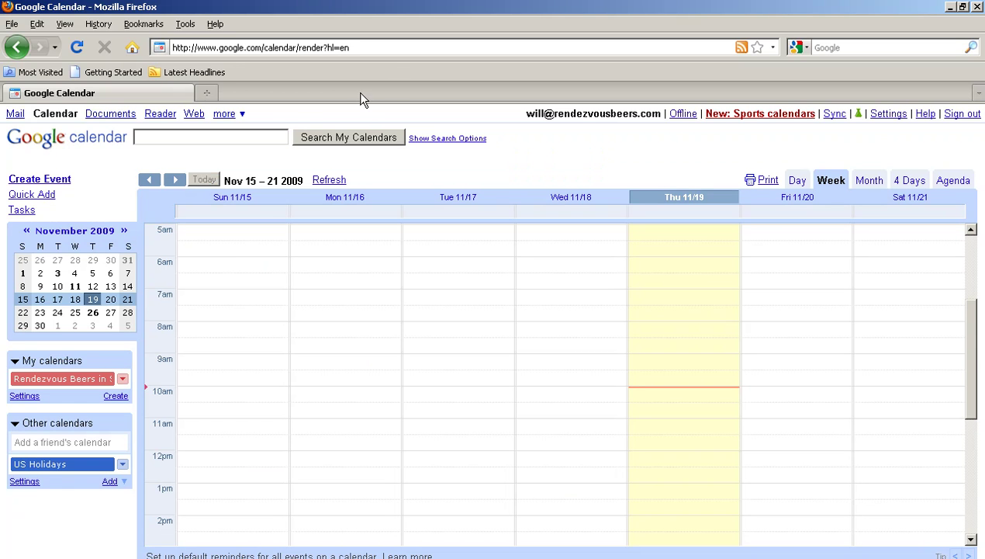
- Copy the Google Calendar page's web address and switch to the WordPress Calendar page editor in the other browser
click(394, 48)
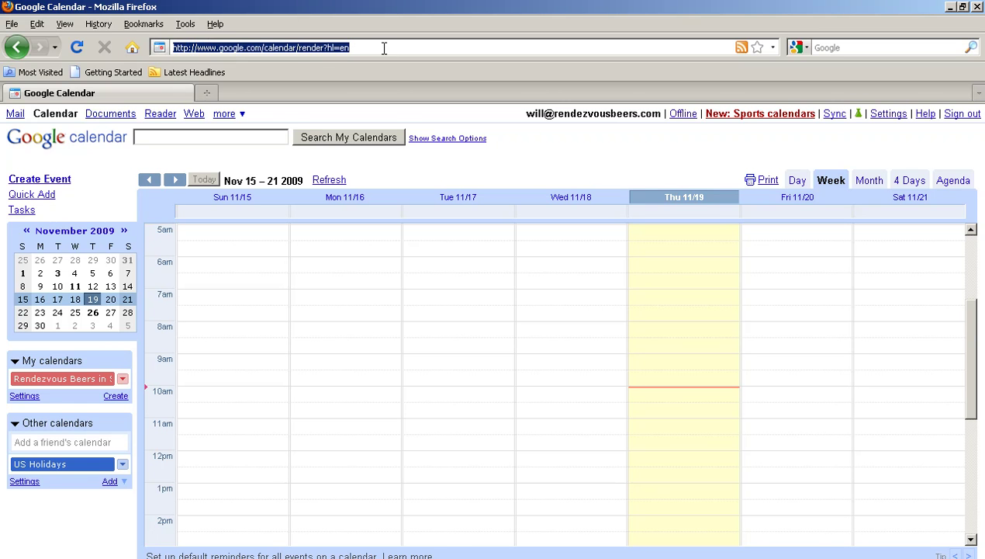
right_click(318, 47)
click(361, 87)
click(951, 7)
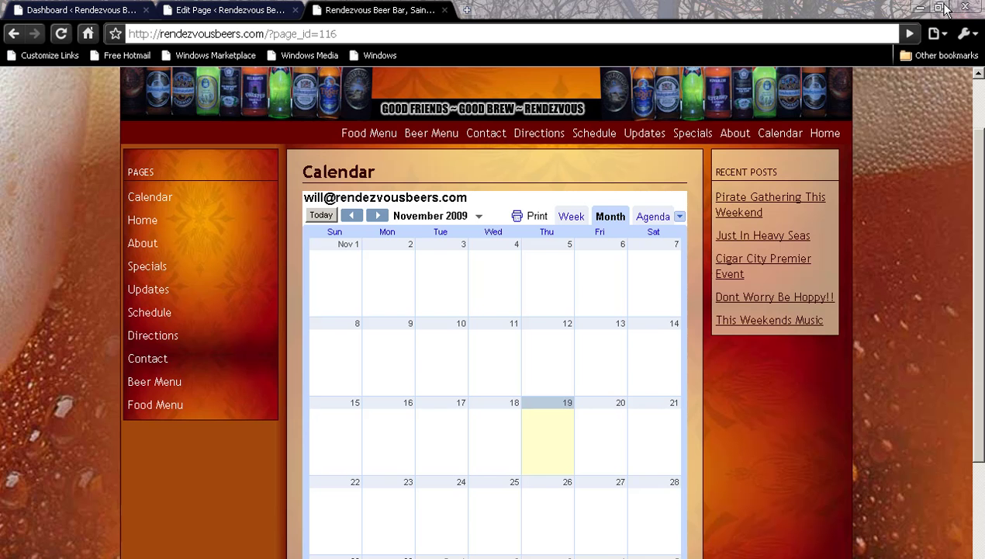
click(218, 9)
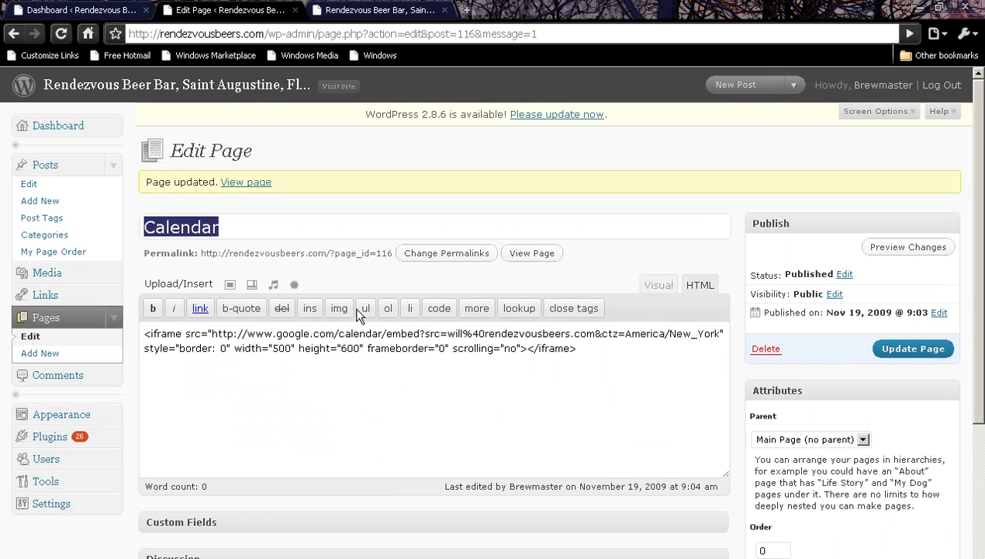
click(145, 333)
key(Return)
key(Return)
key(Return)
click(192, 339)
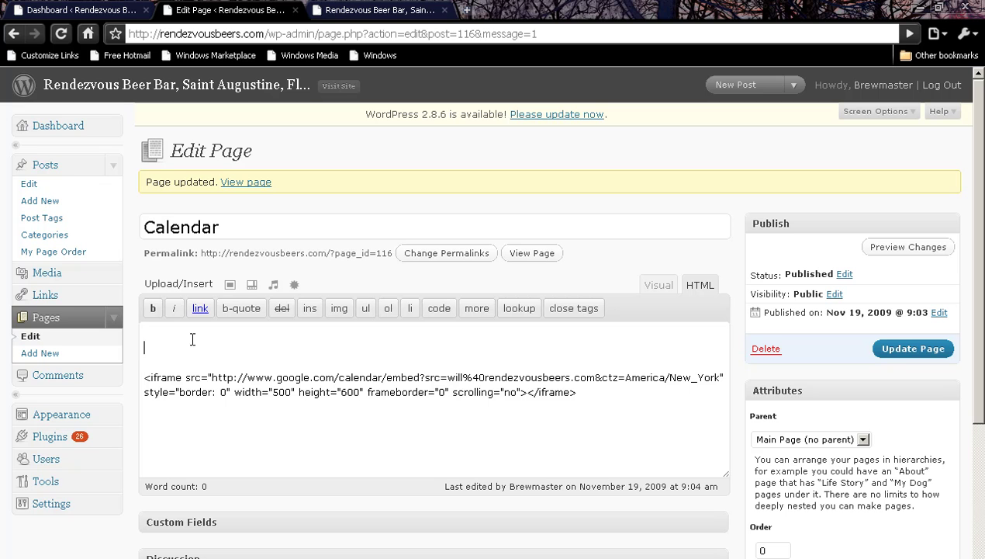
key(Delete)
key(Delete)
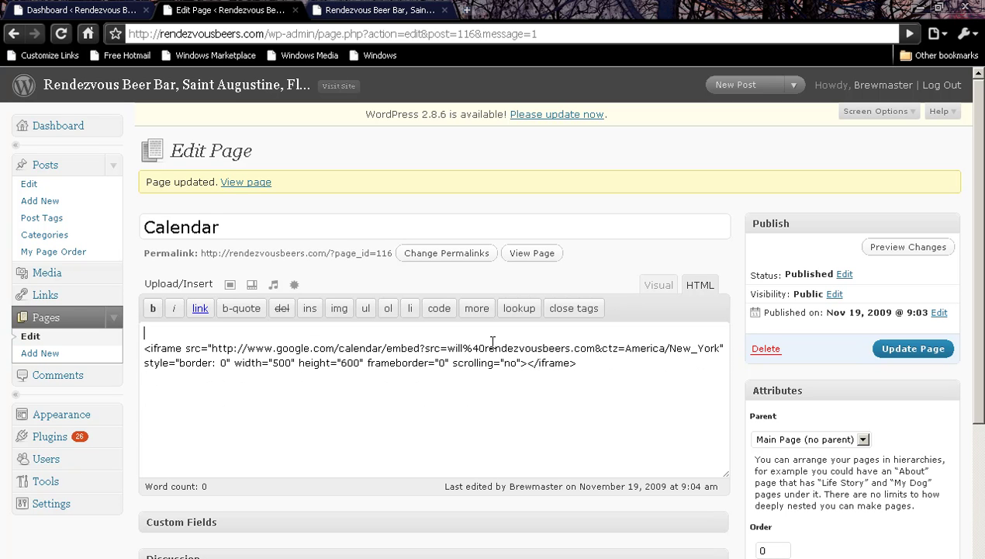
key(Delete)
- Add the text CLICK TO ADD TO CALENDAR below the iframe code, separated by a blank line
key(Down)
key(Down)
key(Down)
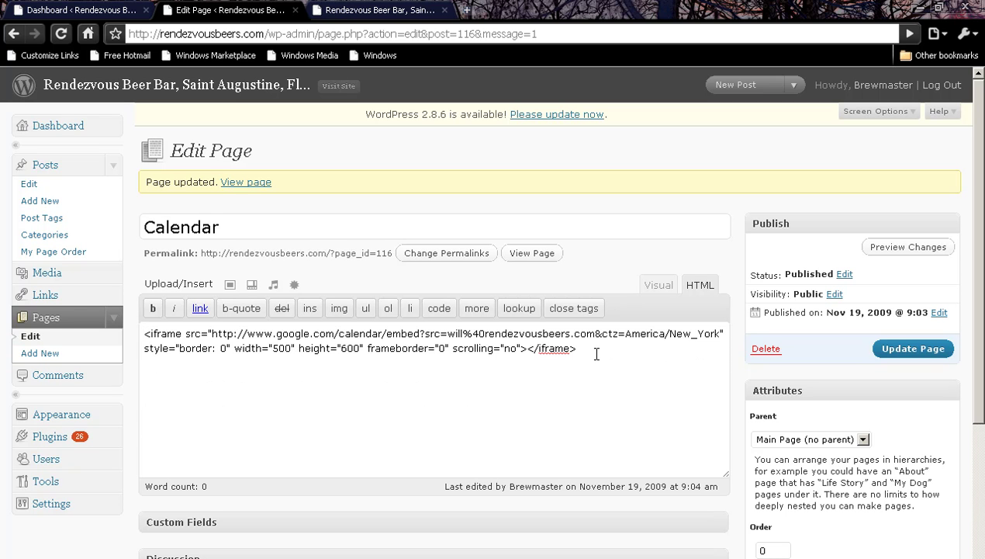
text(CLICK TO ADD TO CALENDAR)
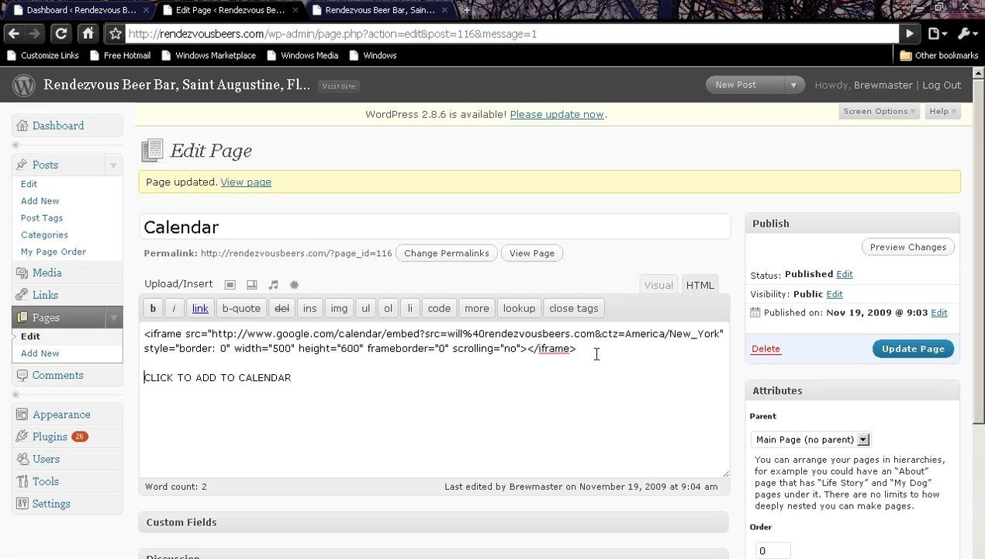
text(<a href=")
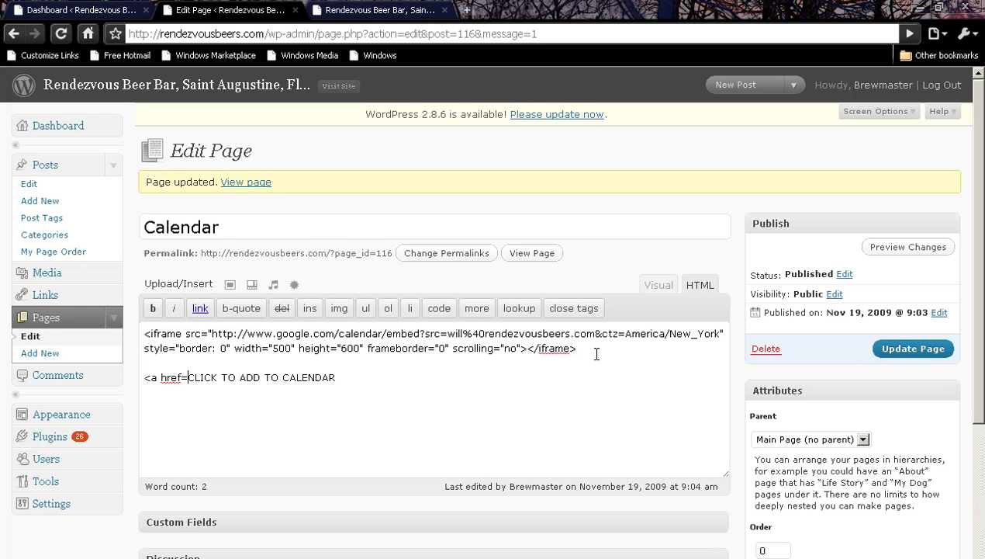
key(ctrl+v)
text(">)
key(Right)
key(Right)
key(Right)
key(Right)
key(Right)
key(Right)
key(Right)
key(Right)
key(Right)
key(Right)
key(Right)
key(Right)
key(Right)
key(Right)
key(Right)
key(Right)
key(Right)
key(Right)
key(Right)
key(Right)
key(Right)
key(Right)
key(Right)
key(Right)
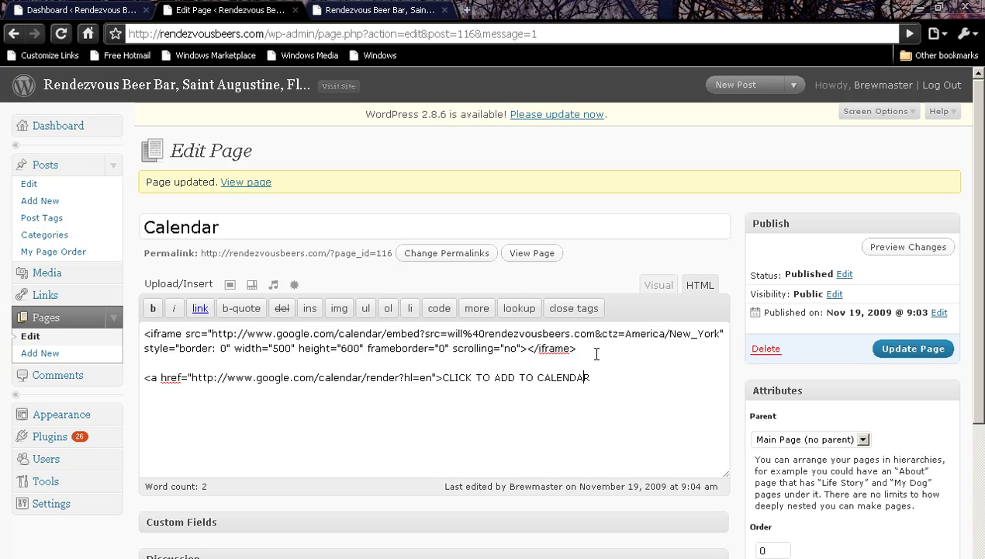
text(</a>)
click(611, 330)
key(Down)
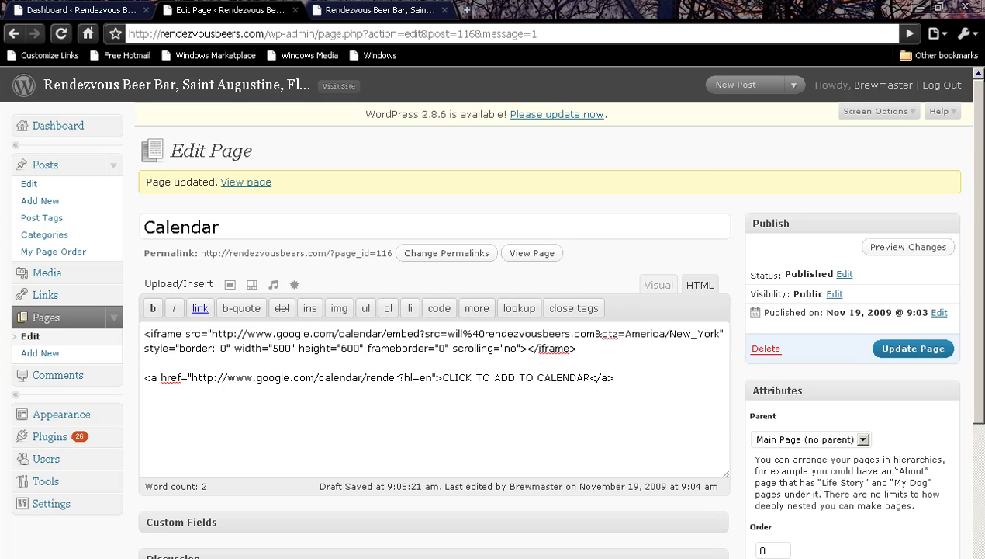
click(875, 347)
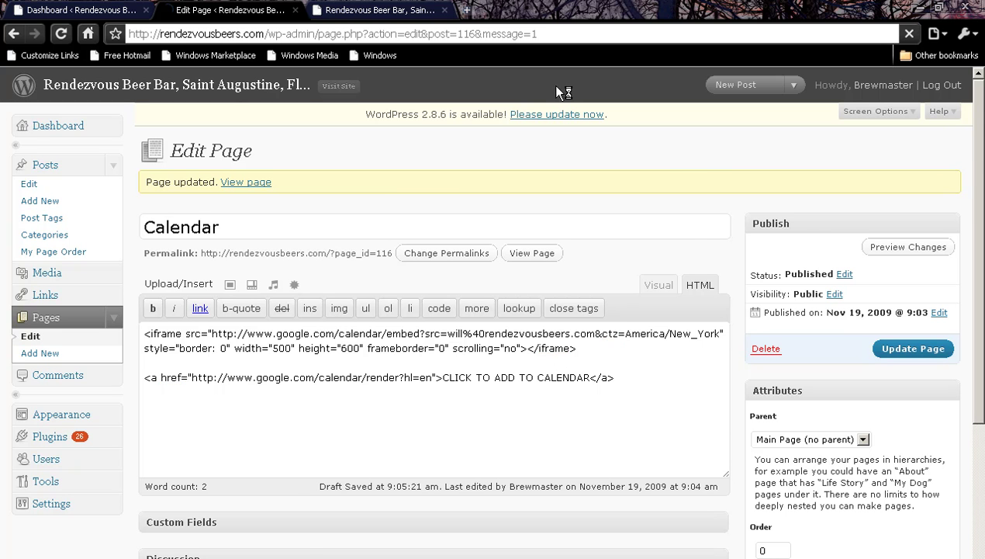
- Test the CLICK TO ADD TO CALENDAR link below the calendar on the live page, then minimize the browser
click(392, 9)
scroll(768, 260, down, 3)
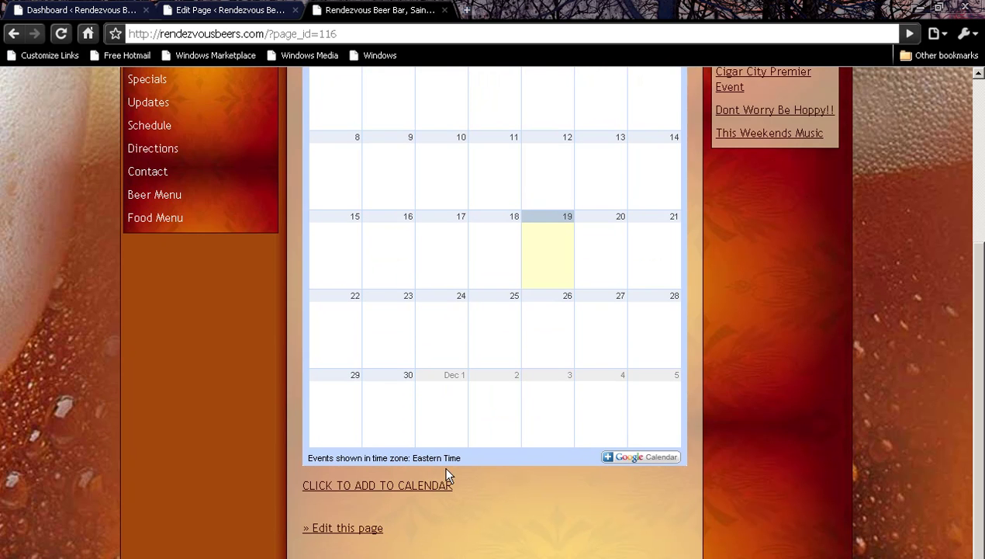
click(431, 485)
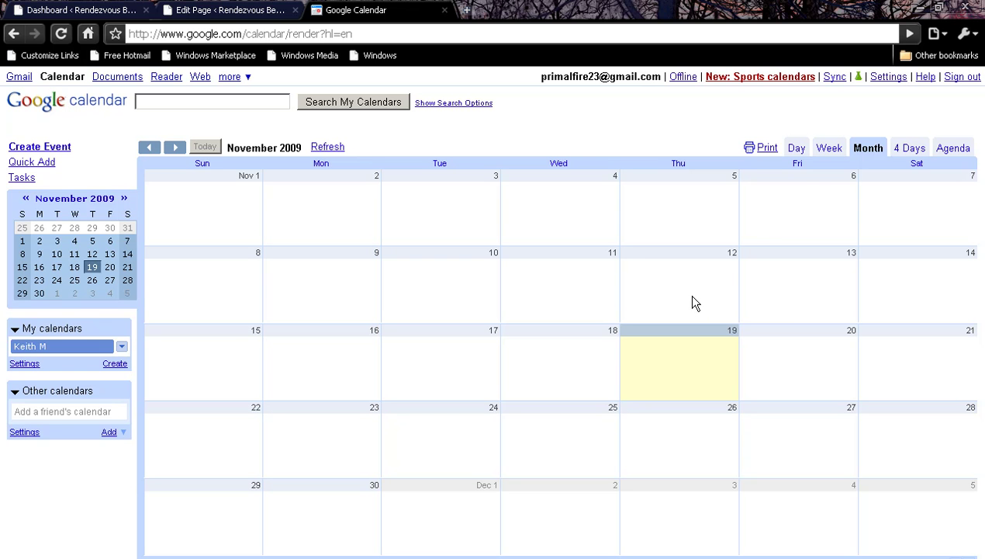
click(919, 9)
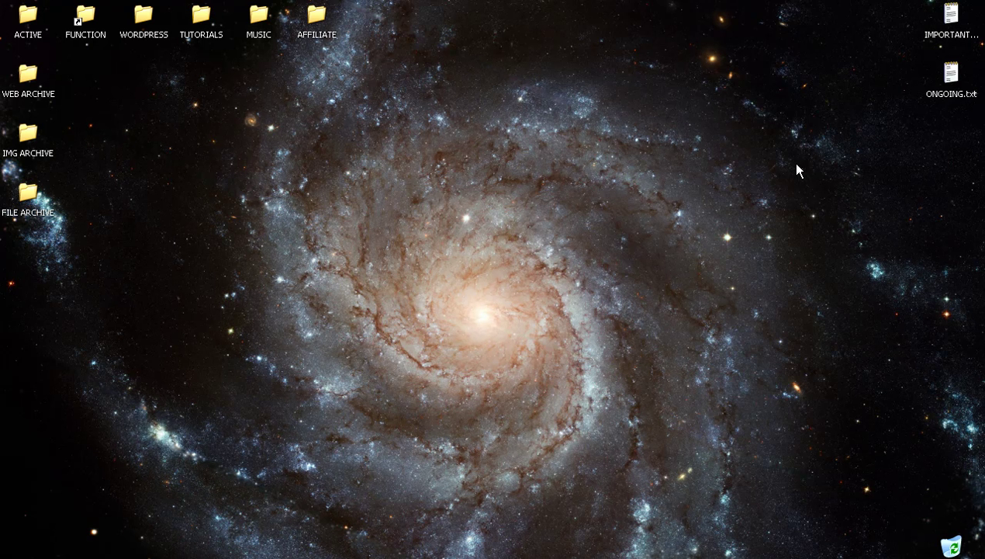